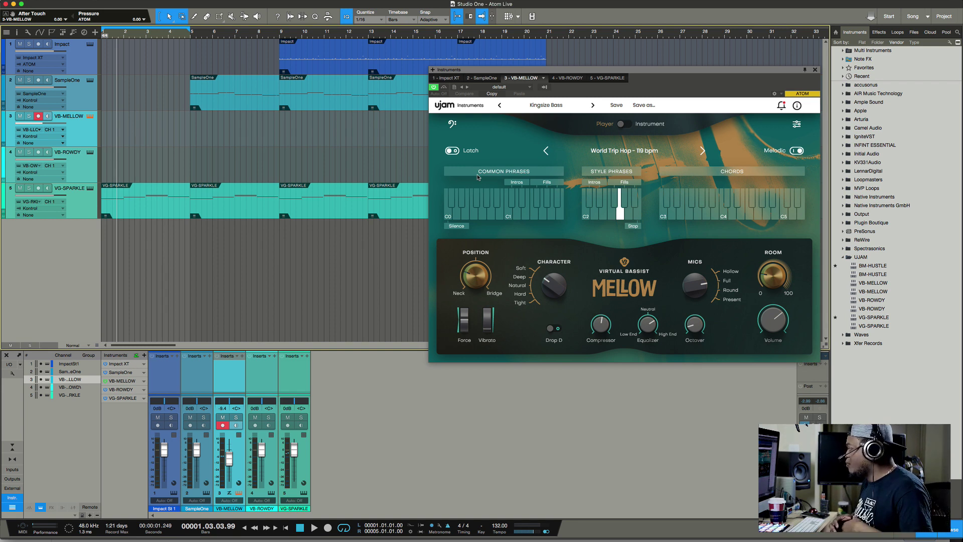
Begin recording the MELLOW bass part onto the armed VB-MELLOW track from bar 1.
key(KP_Multiply)
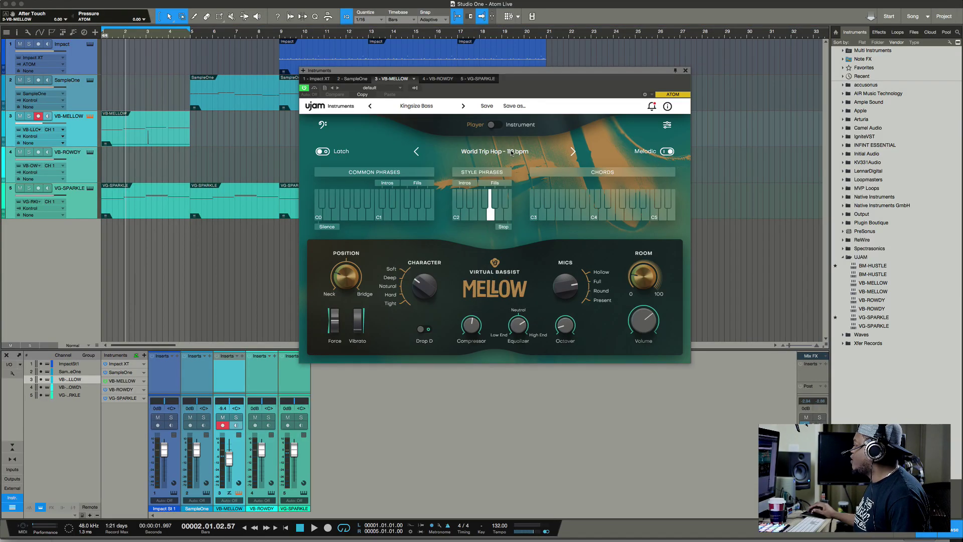
click(511, 151)
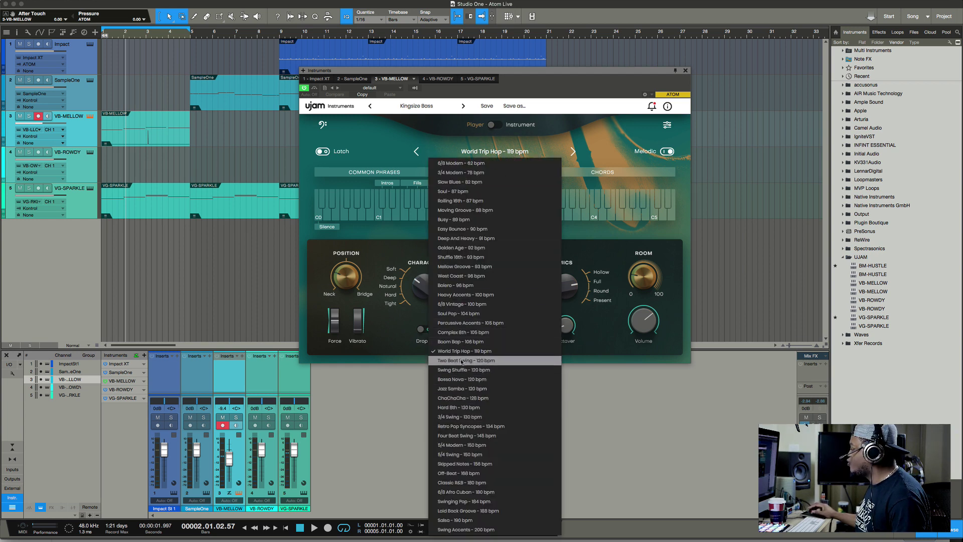
click(594, 139)
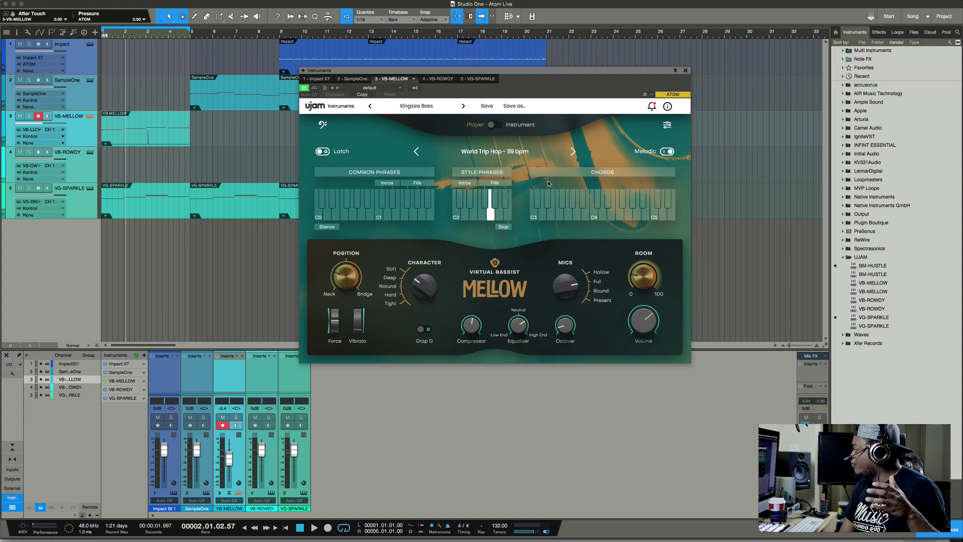
Start song playback to hear the recorded MELLOW bass part.
key(space)
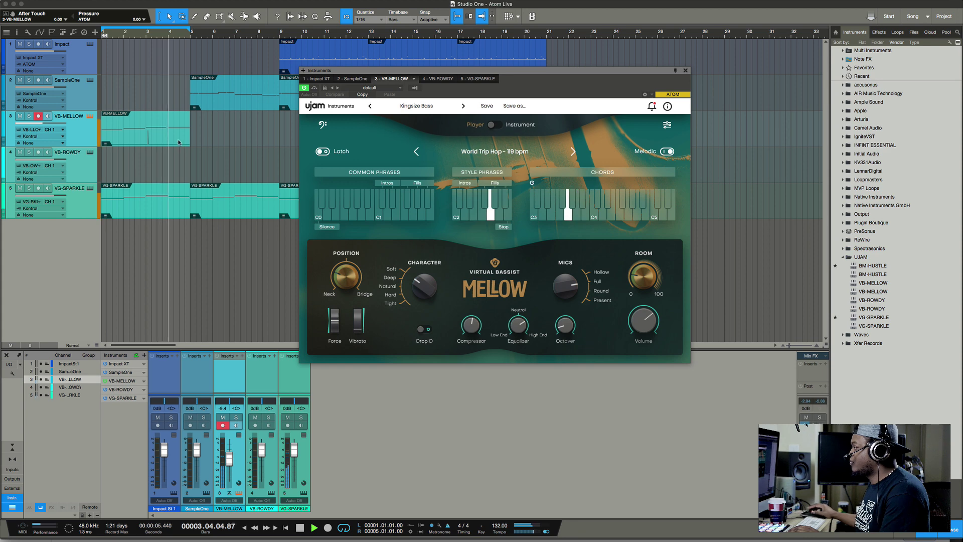
Open the VB-MELLOW clip in the piano roll and shift all its notes slightly later.
double_click(147, 133)
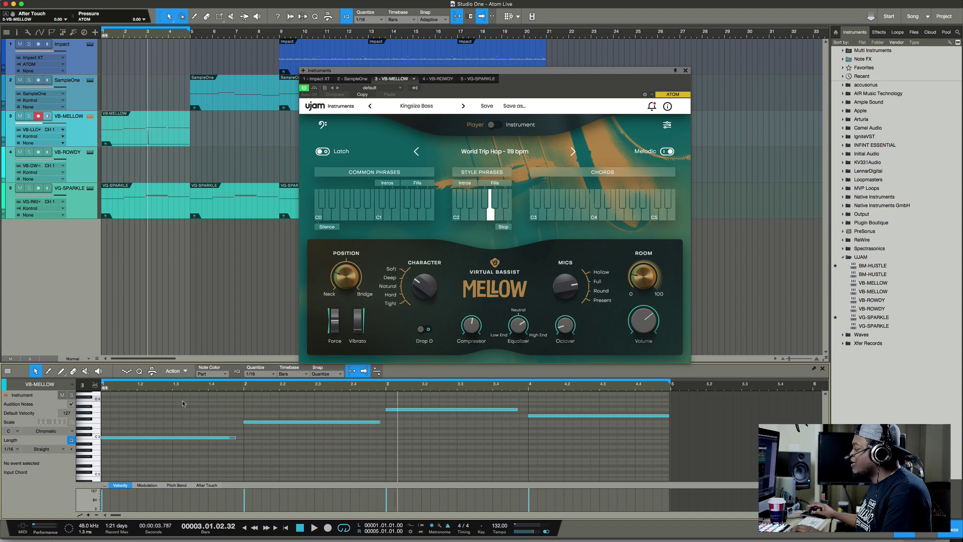
drag(183, 403, 588, 444)
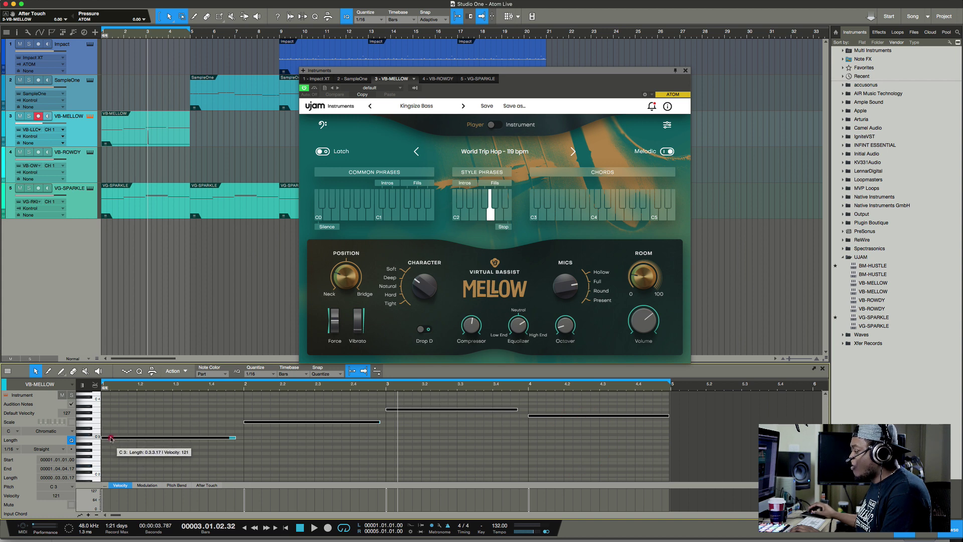
drag(110, 436, 117, 438)
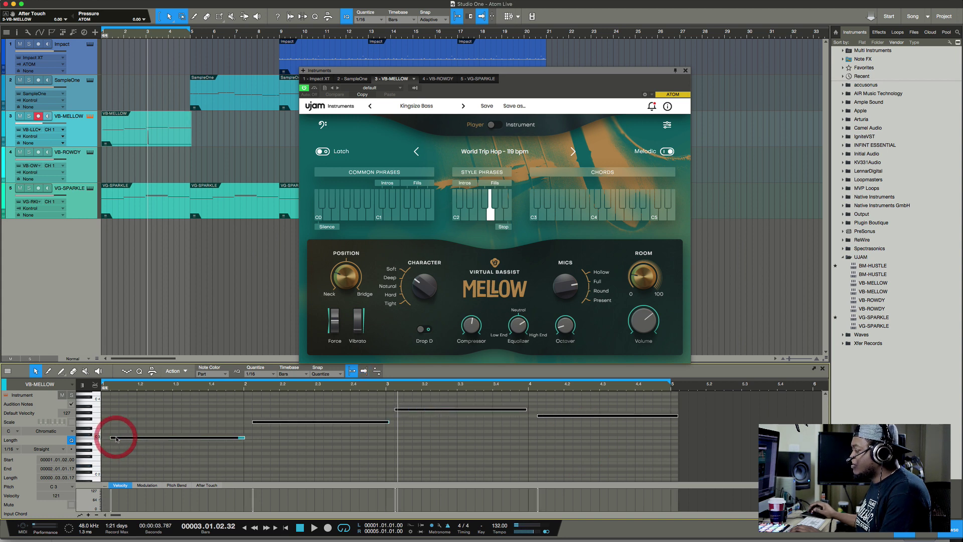
click(116, 404)
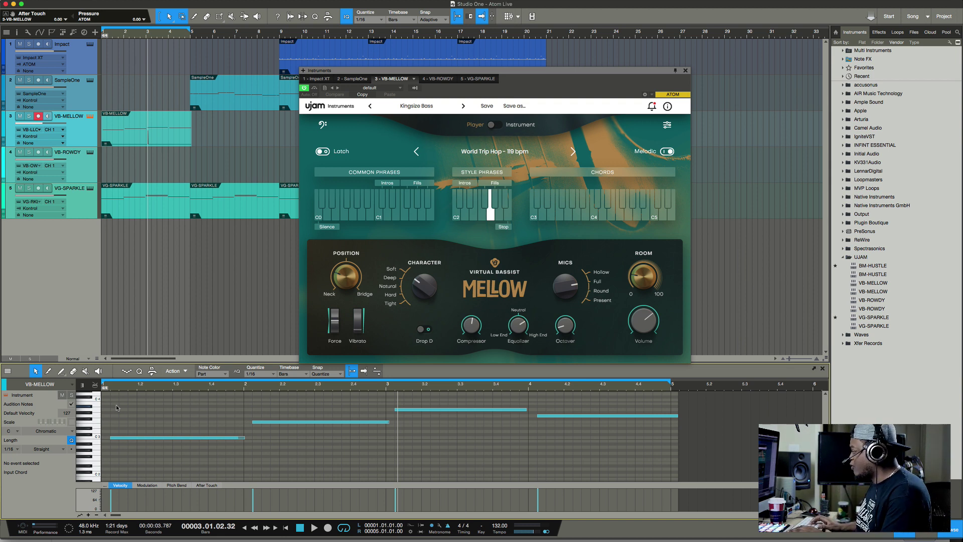
Replay from bar 1, start the first C3 note a step later, and shift the three later notes.
key(space)
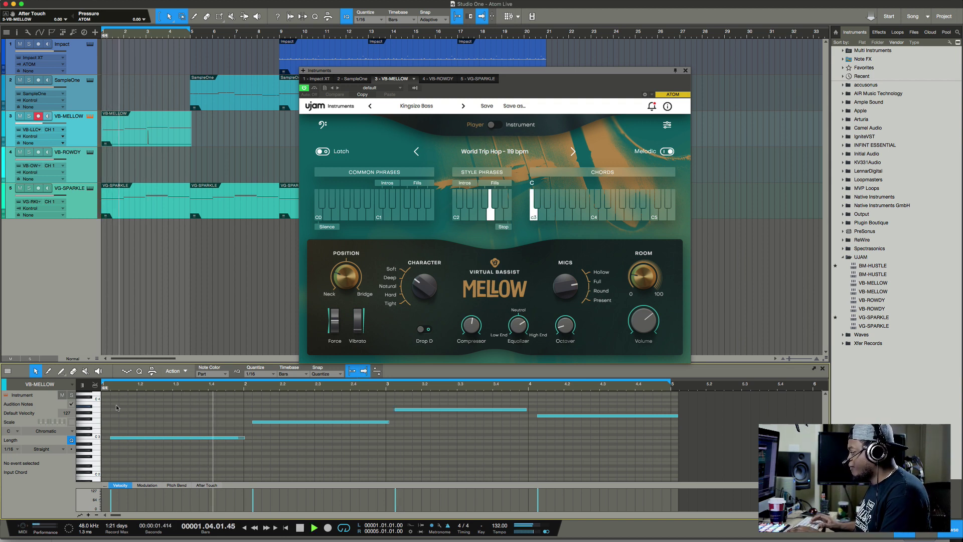
click(125, 440)
drag(114, 439, 122, 439)
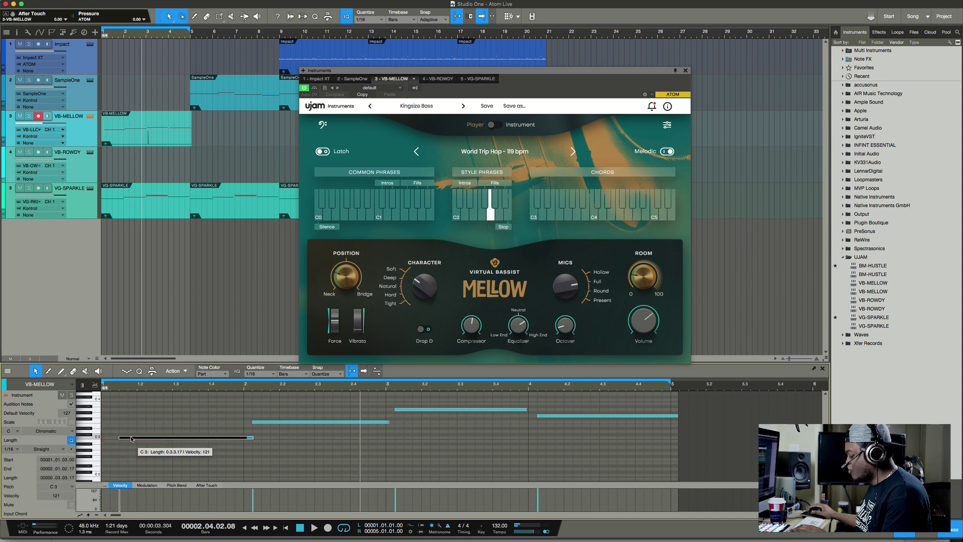
drag(279, 399, 594, 427)
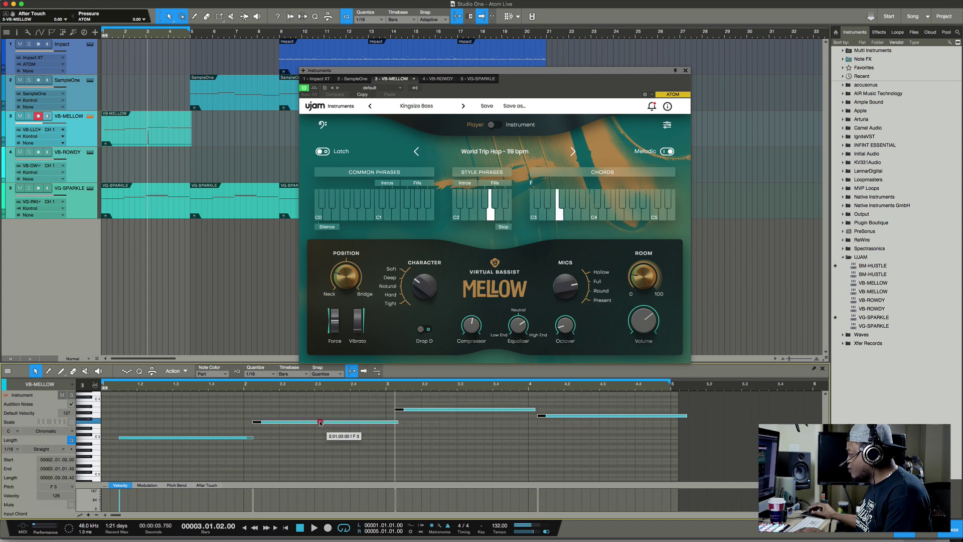
drag(312, 423, 322, 423)
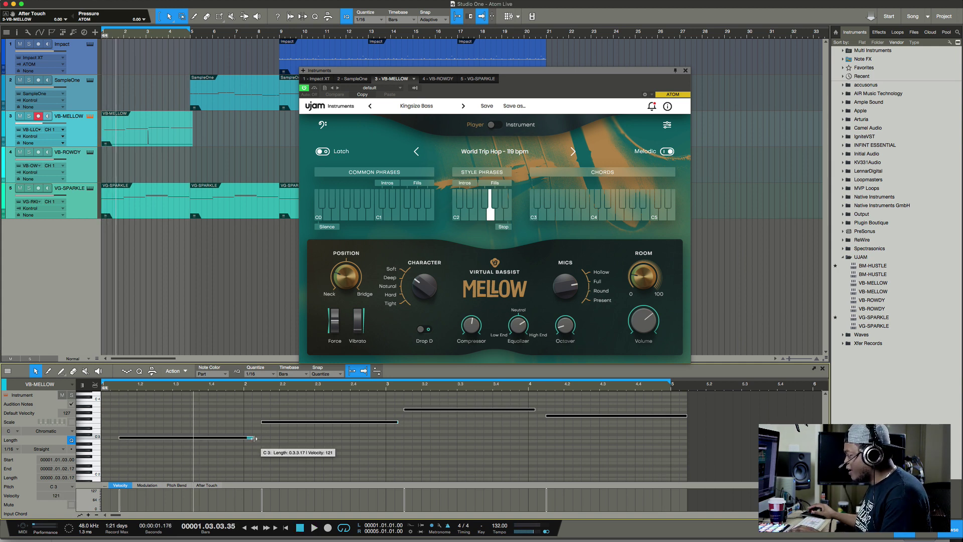
Select the clip's last and third notes, then start playback to hear the bass.
click(435, 420)
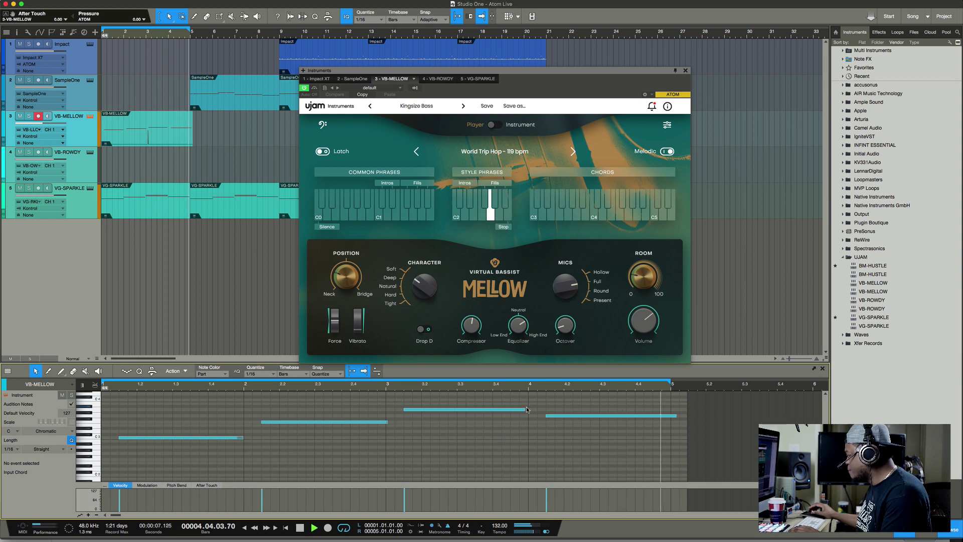
click(609, 415)
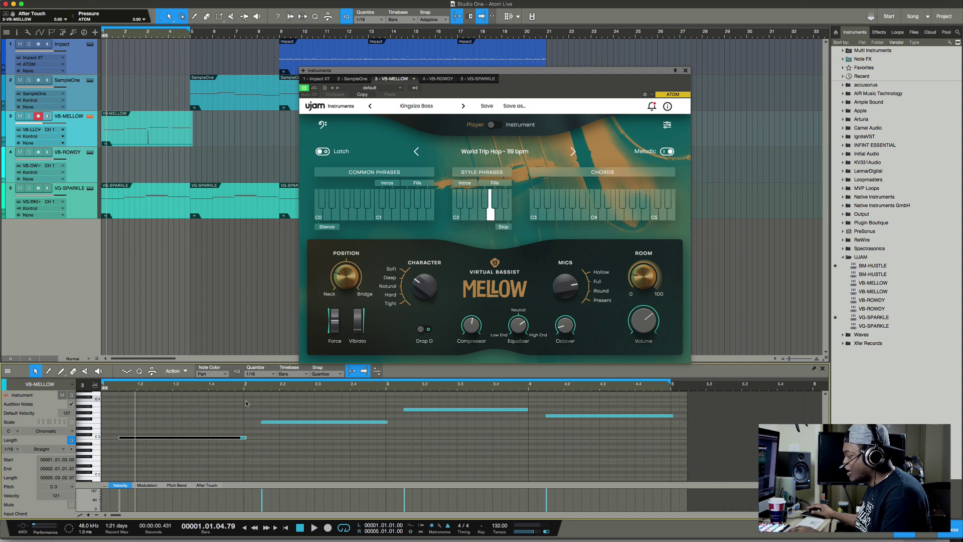
click(527, 411)
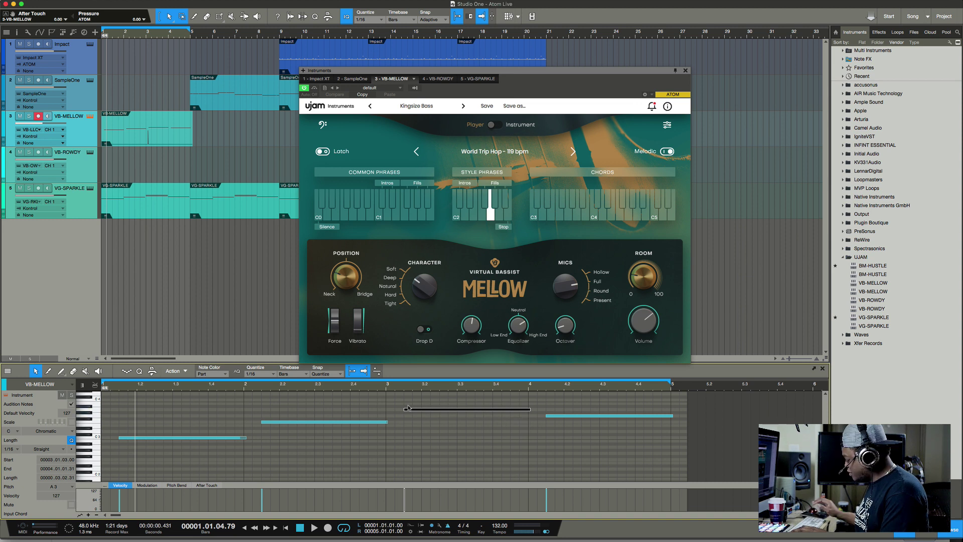
key(space)
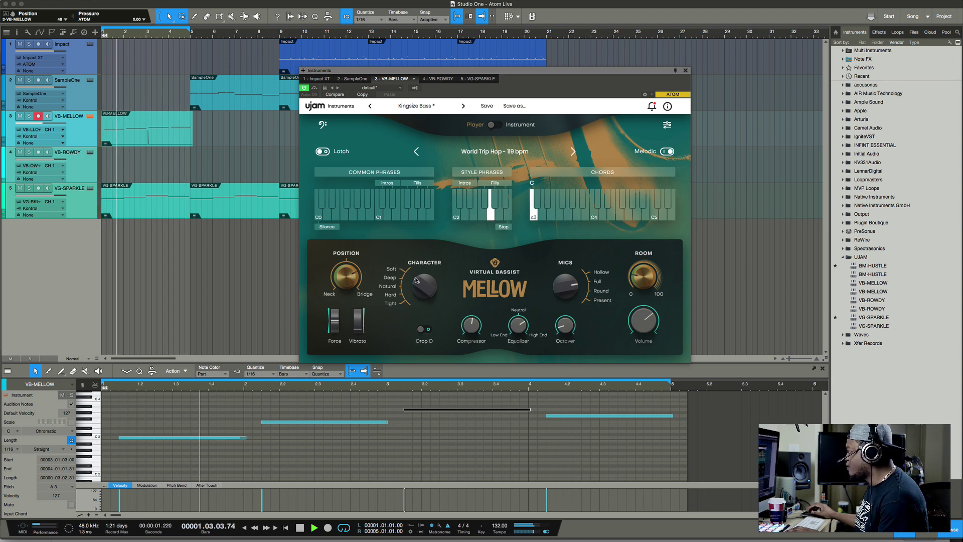
Turn and fine-tune the MELLOW Character knob toward Natural.
drag(416, 280, 416, 288)
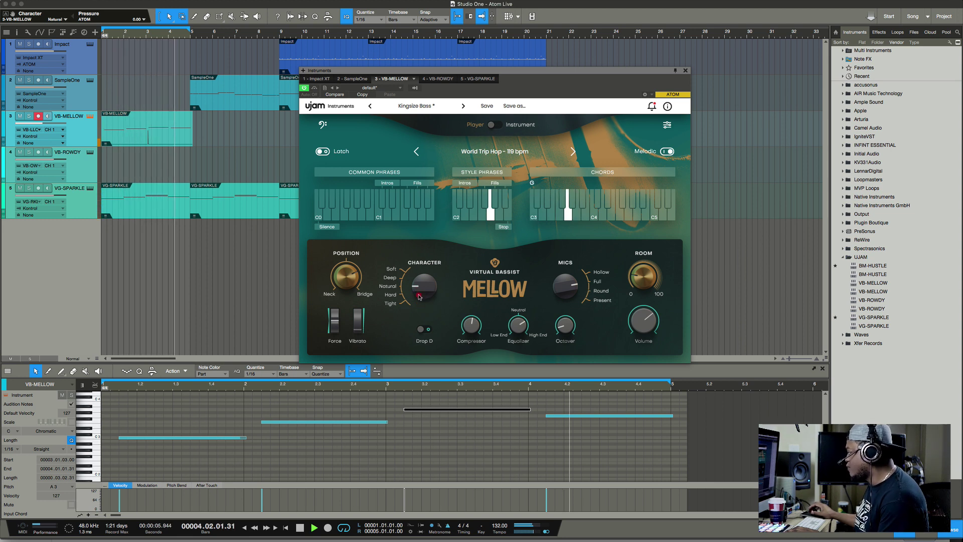
click(420, 301)
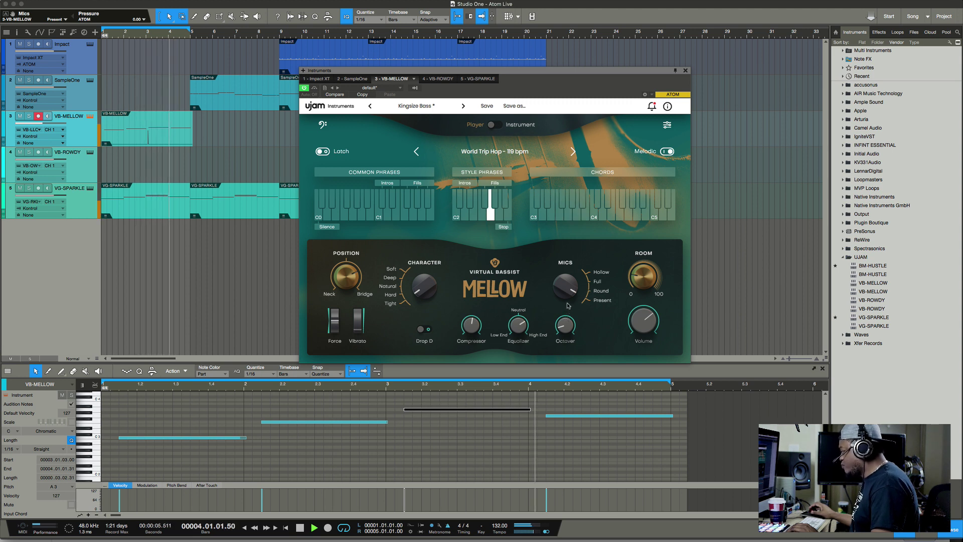
Adjust the Room amount in the MELLOW bass plugin.
click(638, 283)
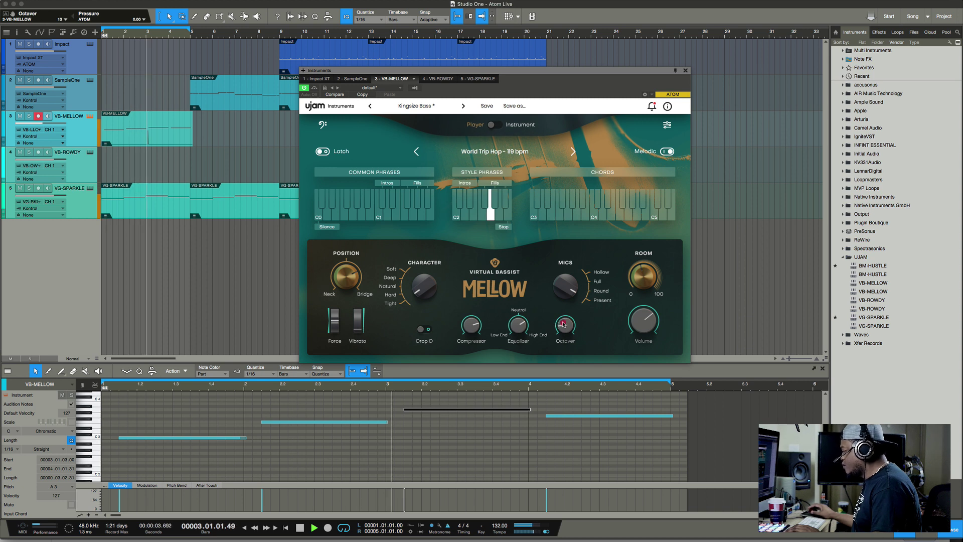
Set the MELLOW Octaver amount and turn the Equalizer toward High End.
click(560, 256)
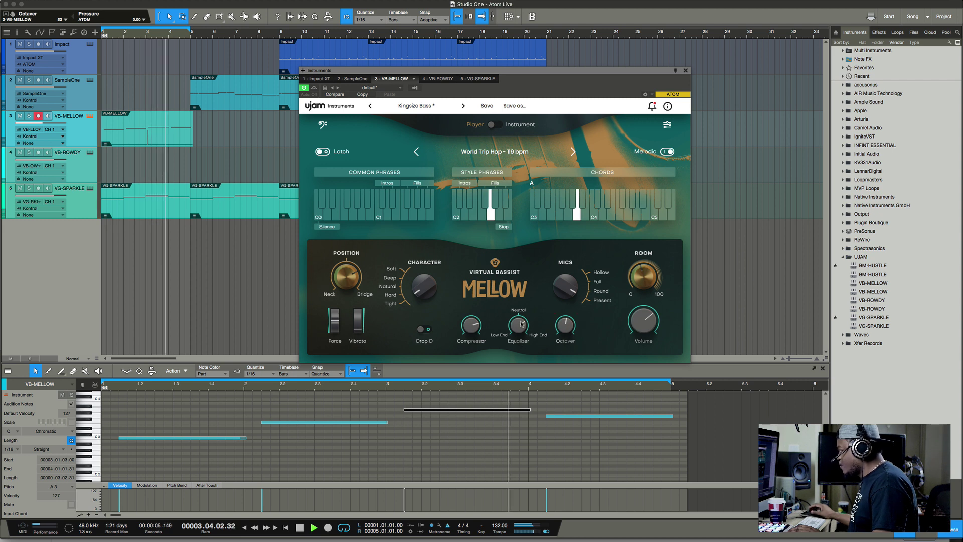
click(518, 404)
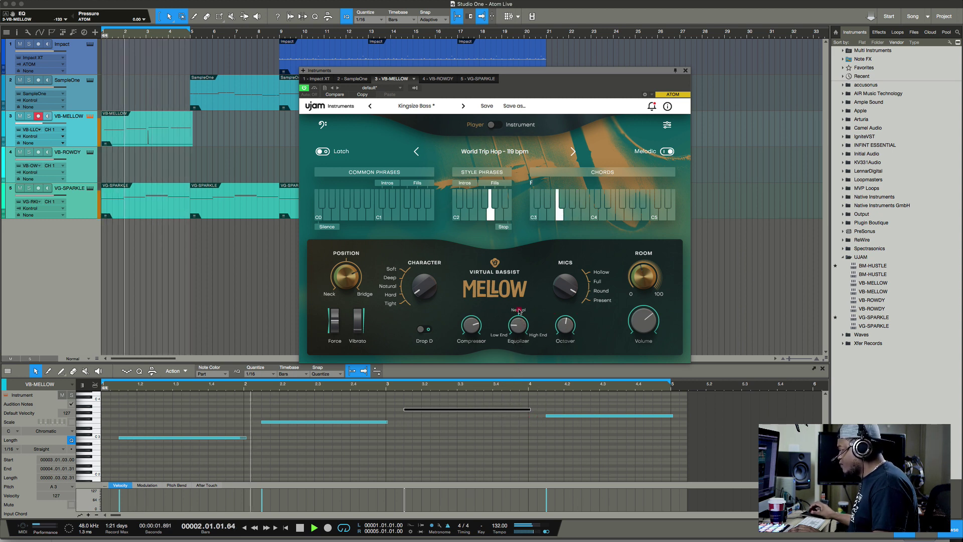
click(517, 255)
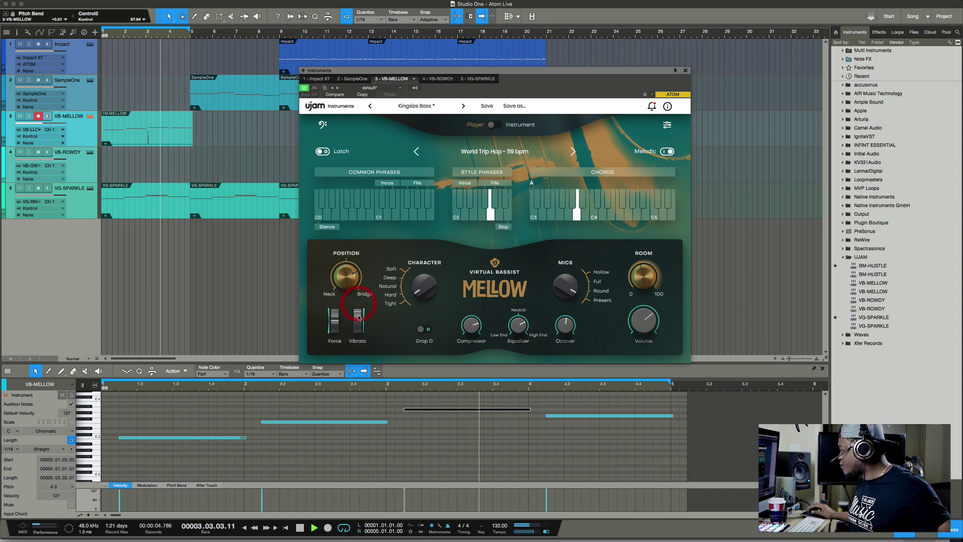
Add vibrato to the MELLOW bass notes with the Vibrato fader.
drag(359, 313, 359, 319)
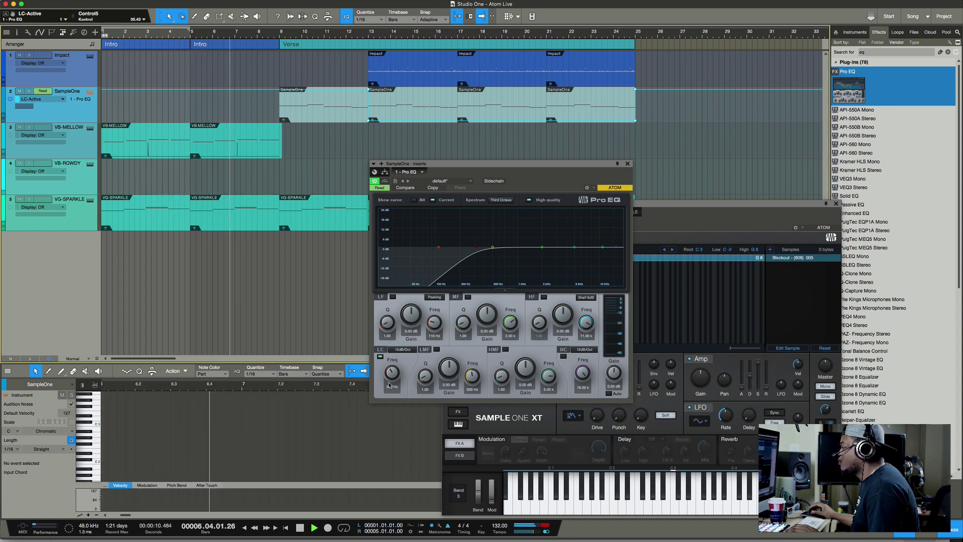
Nudge the Pro EQ low-cut frequency and move the EQ window to the upper right.
drag(391, 372, 390, 371)
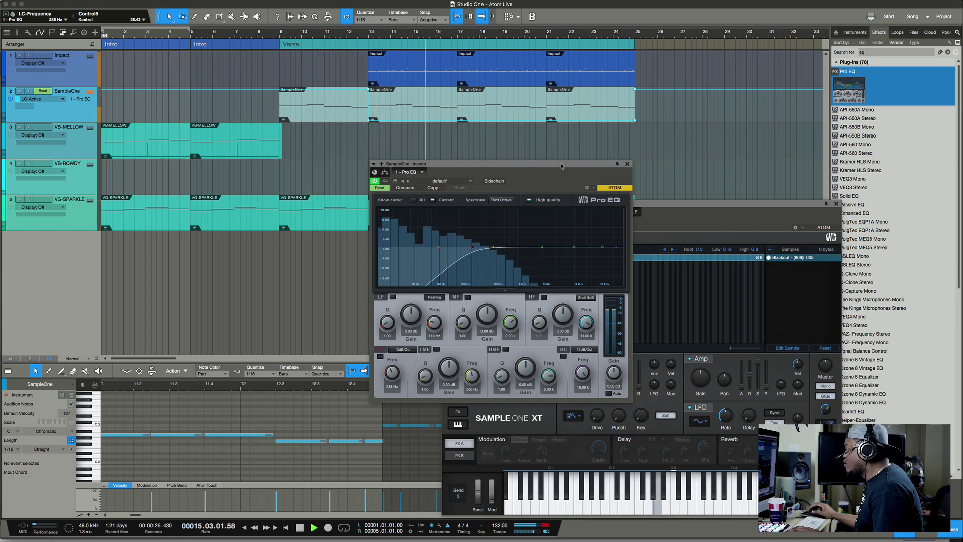
drag(559, 164, 770, 116)
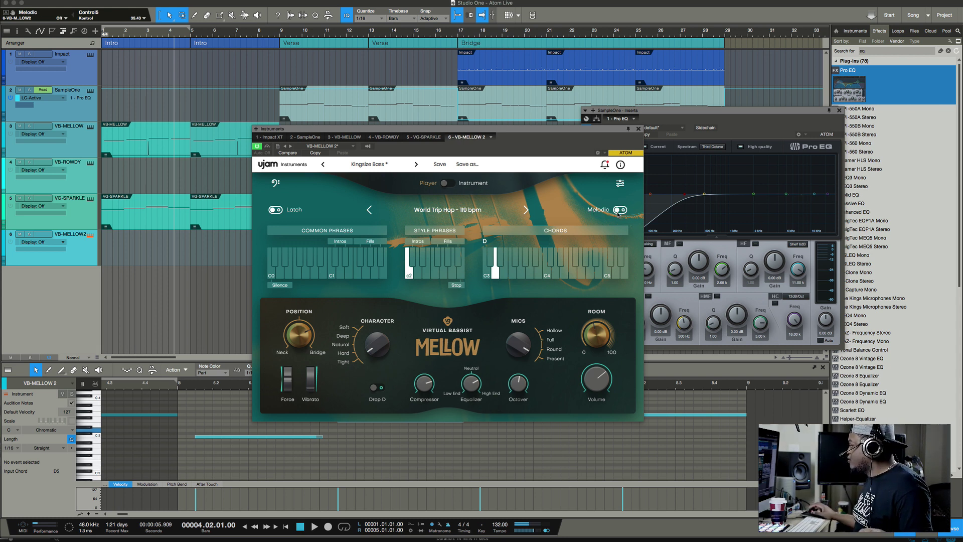
Switch on Melodic mode in the VB-MELLOW2 bass plugin.
click(619, 210)
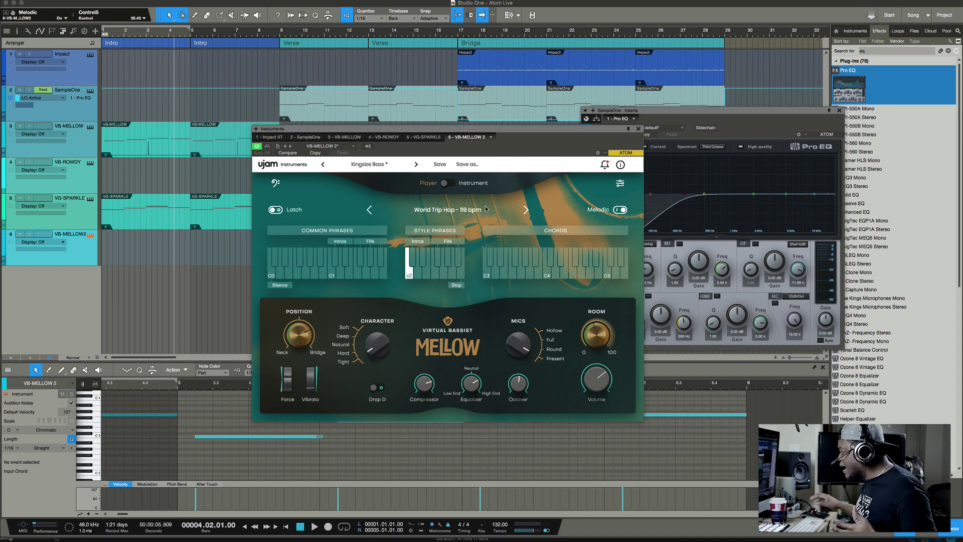
Switch the second MELLOW bass plugin to Instrument mode.
click(445, 184)
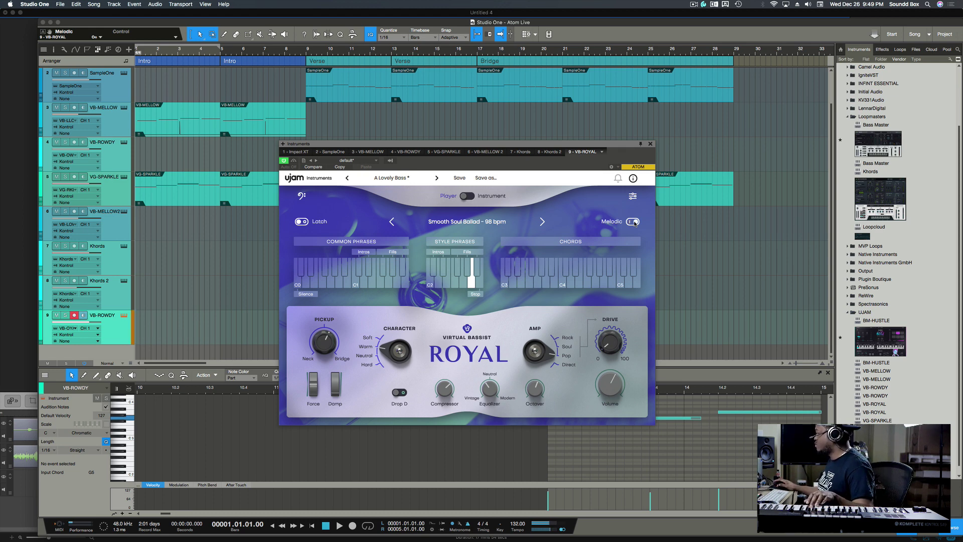
Choose the Funky R&B - 101 bpm style from the Virtual Bassist ROYAL style list.
click(498, 224)
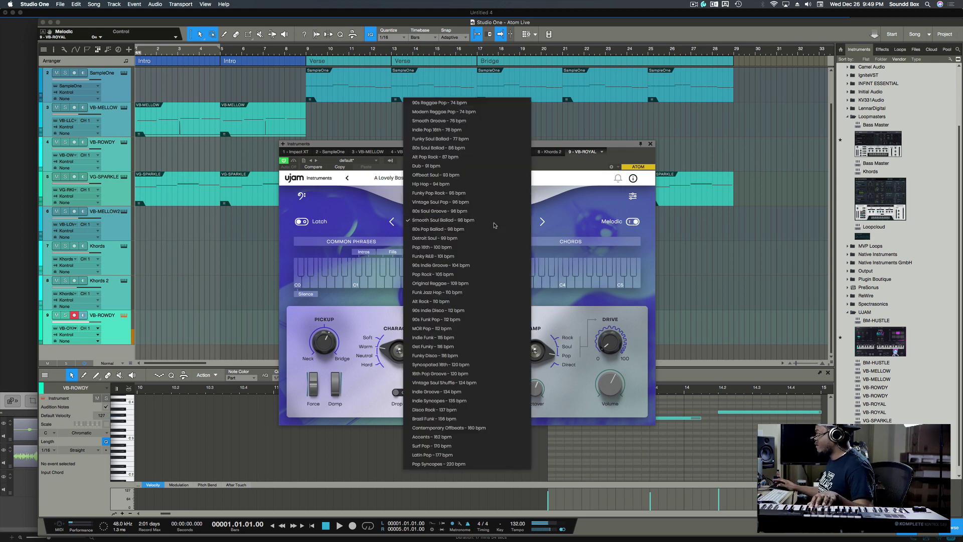
click(467, 257)
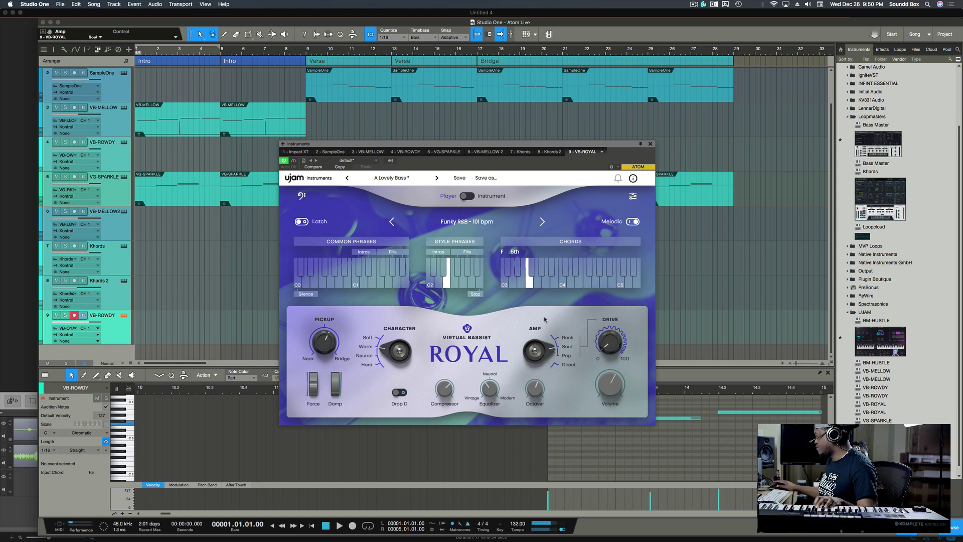
Cycle ROYAL's amp through Rock, Soul and Direct, settling on Pop.
drag(554, 353, 554, 325)
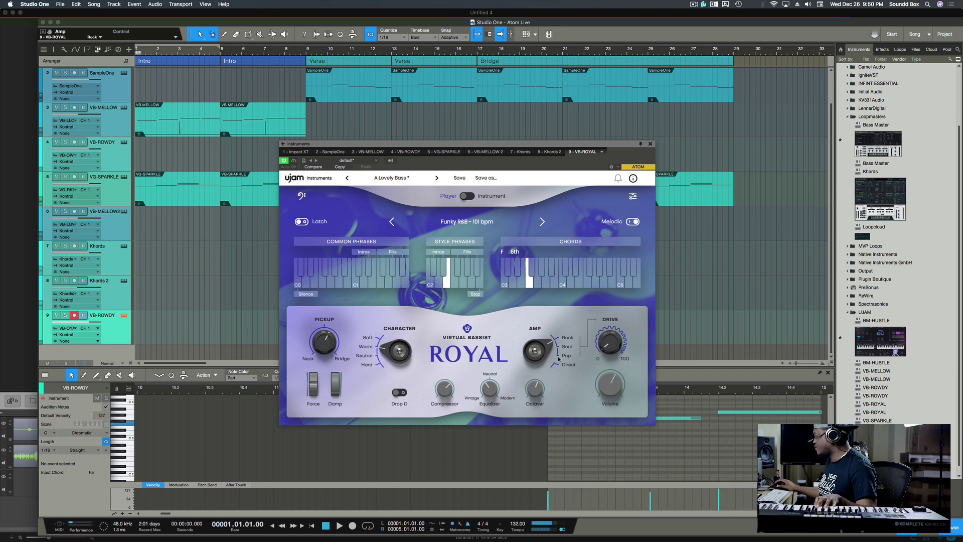
drag(557, 345, 551, 397)
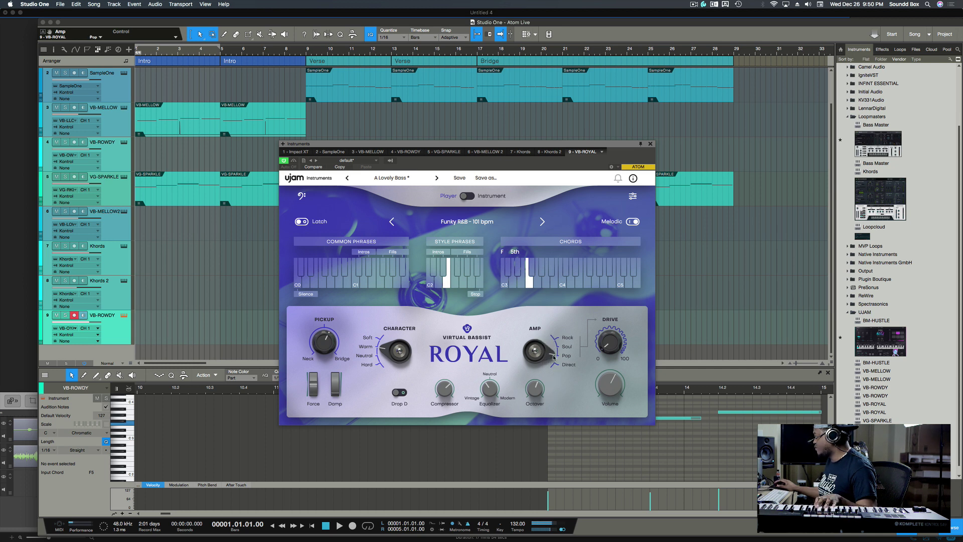
drag(555, 357, 547, 395)
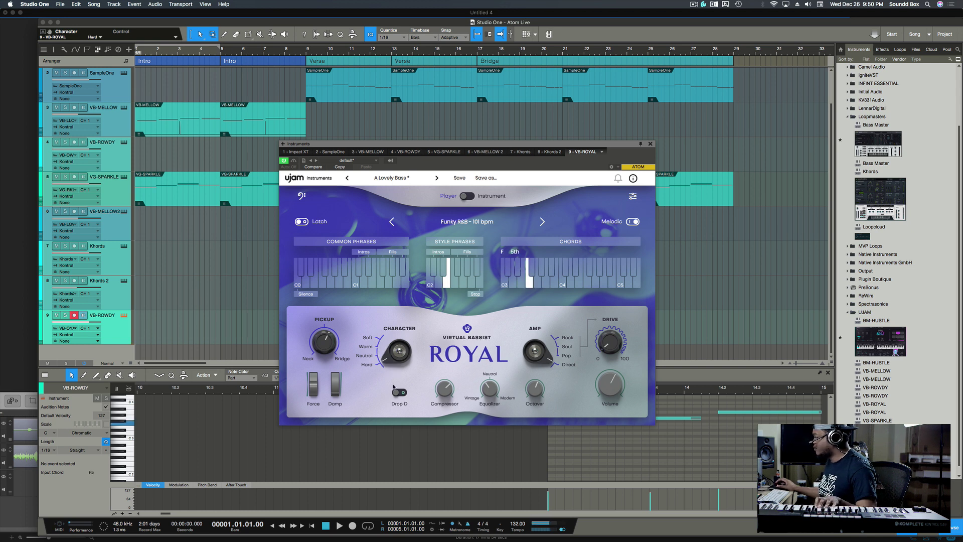
drag(544, 363, 558, 330)
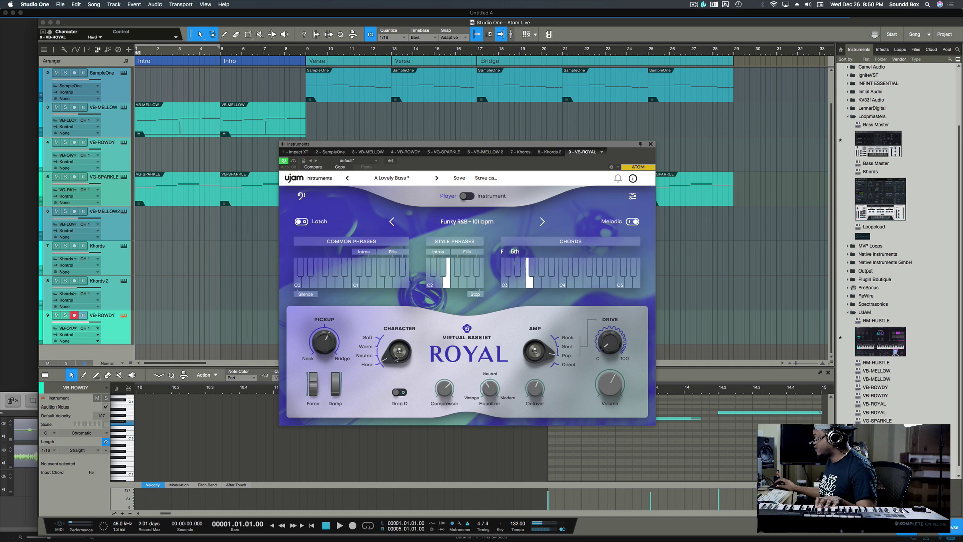
Turn ROYAL's character toward soft and move the pickup to the centre.
drag(396, 359, 396, 311)
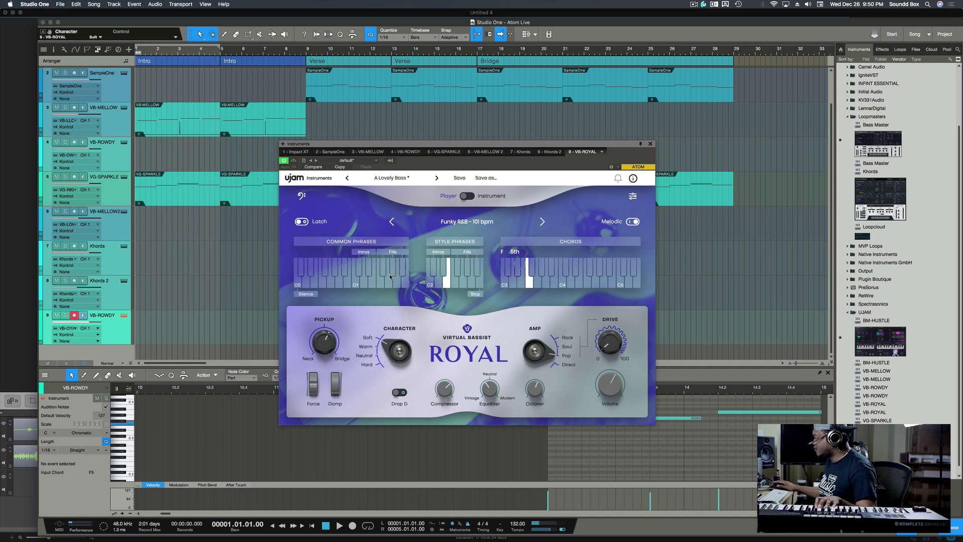
click(322, 343)
drag(319, 346, 324, 305)
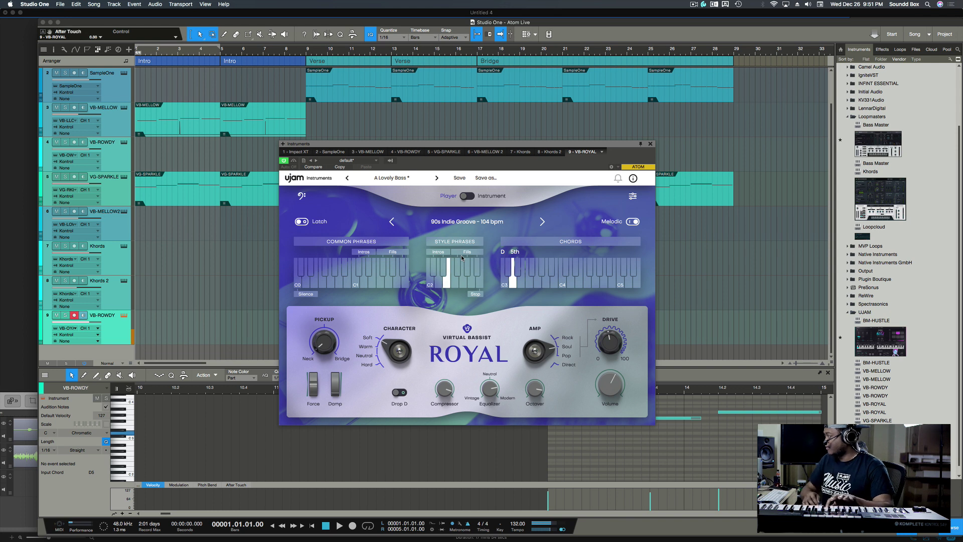
Flip ROYAL's Player/Instrument toggle to Instrument for manual playing.
click(468, 196)
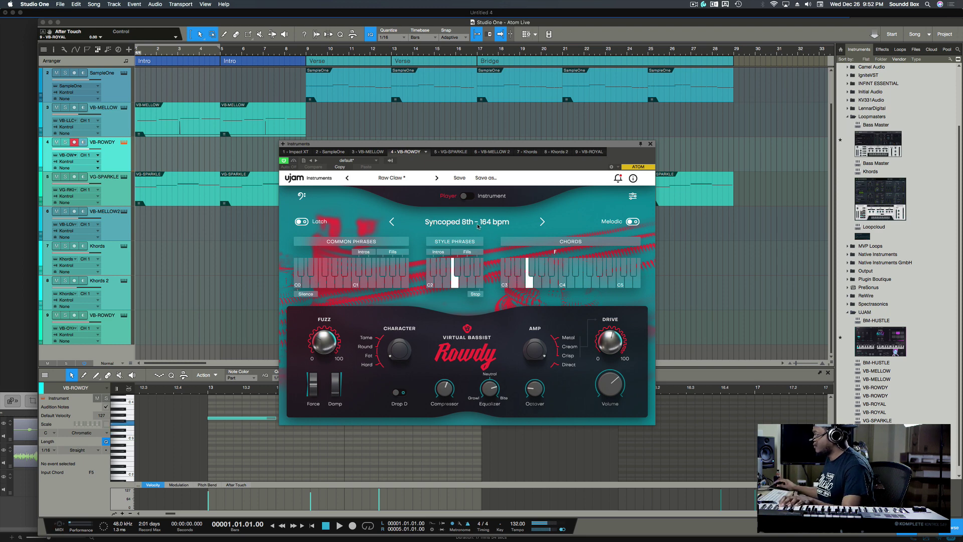
Pick Swinging Rock - 127 bpm from the ROWDY style dropdown.
click(496, 224)
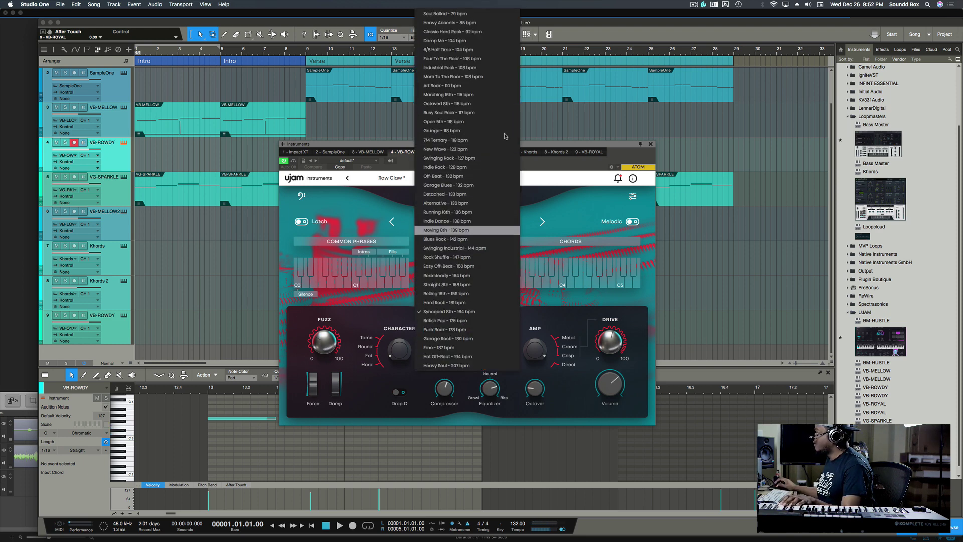
click(478, 158)
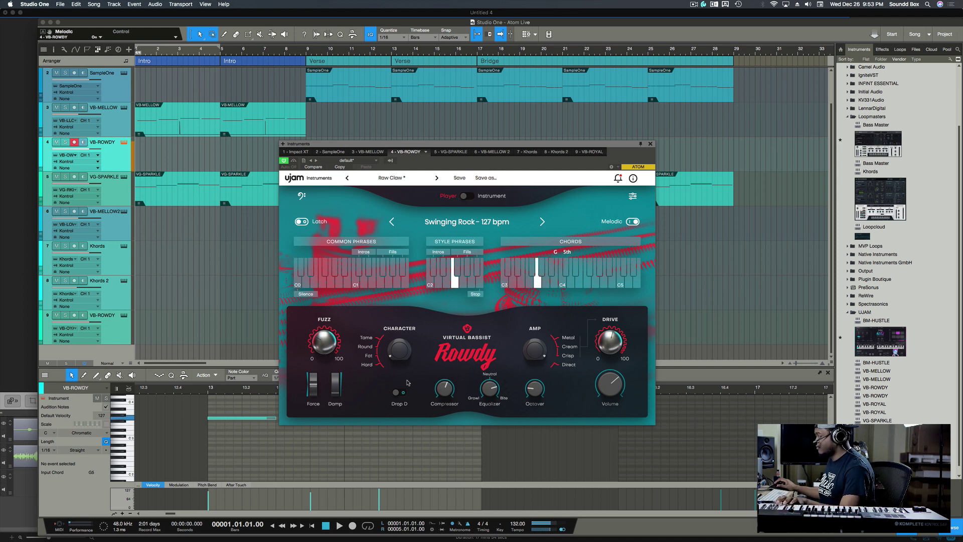
Turn ROWDY's character knob, then adjust the fuzz and amp controls.
drag(392, 360, 391, 333)
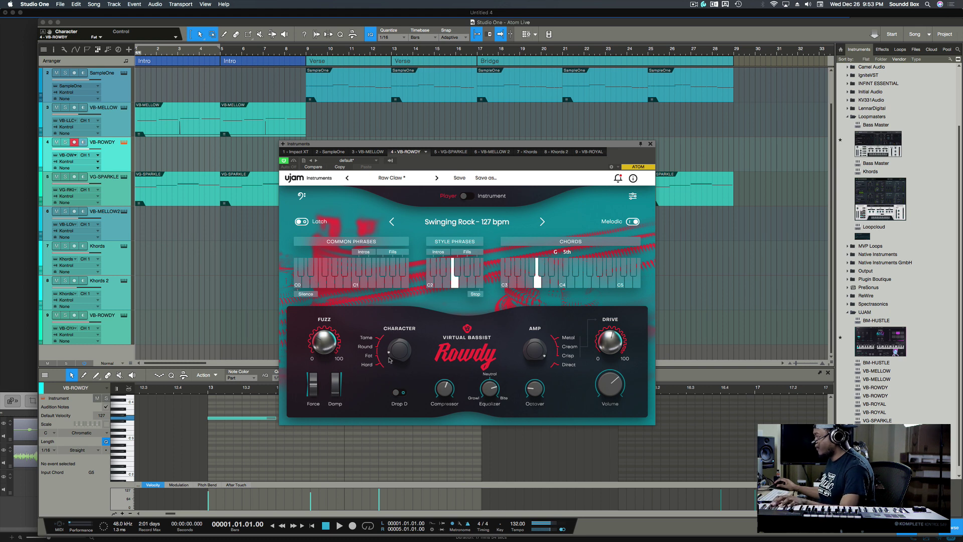
click(335, 350)
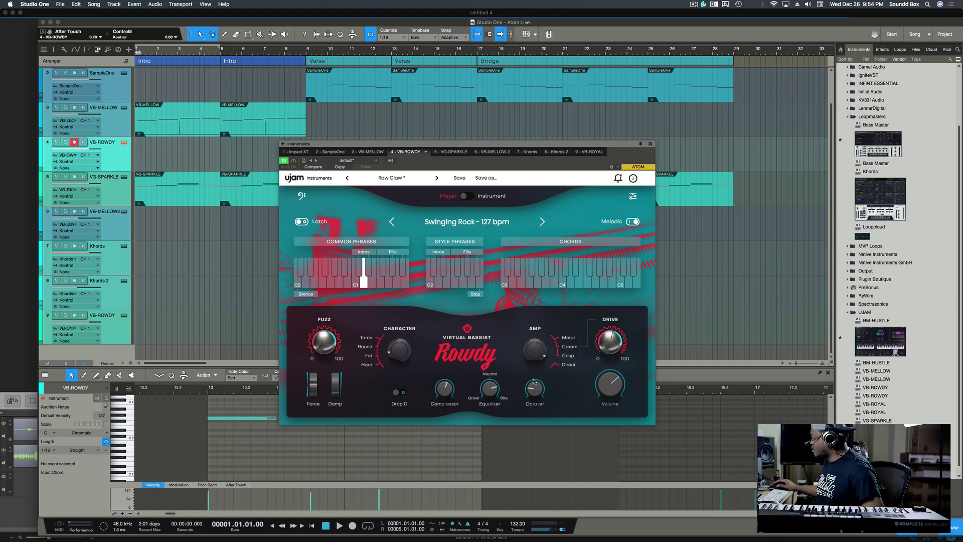
click(534, 350)
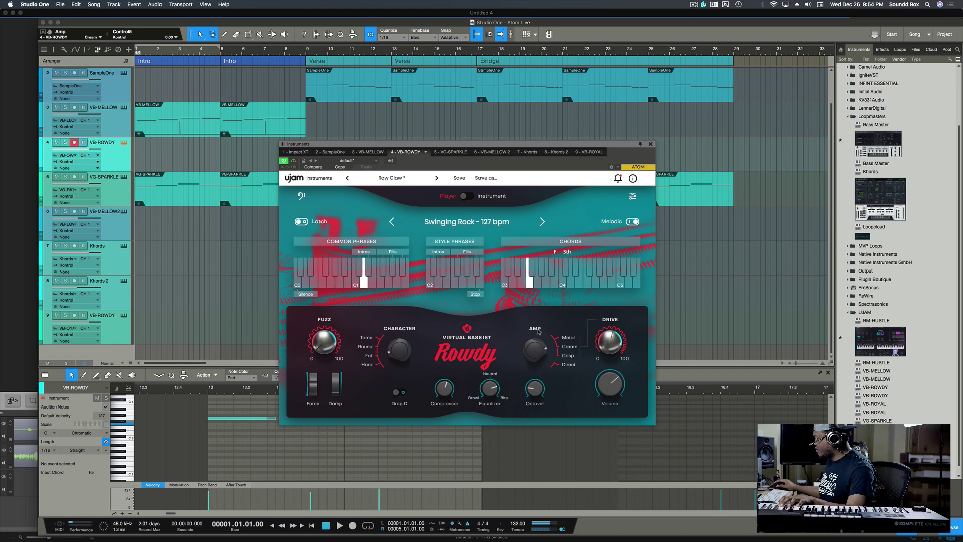
Drag ROWDY's amp selector to Metal.
drag(535, 350, 535, 303)
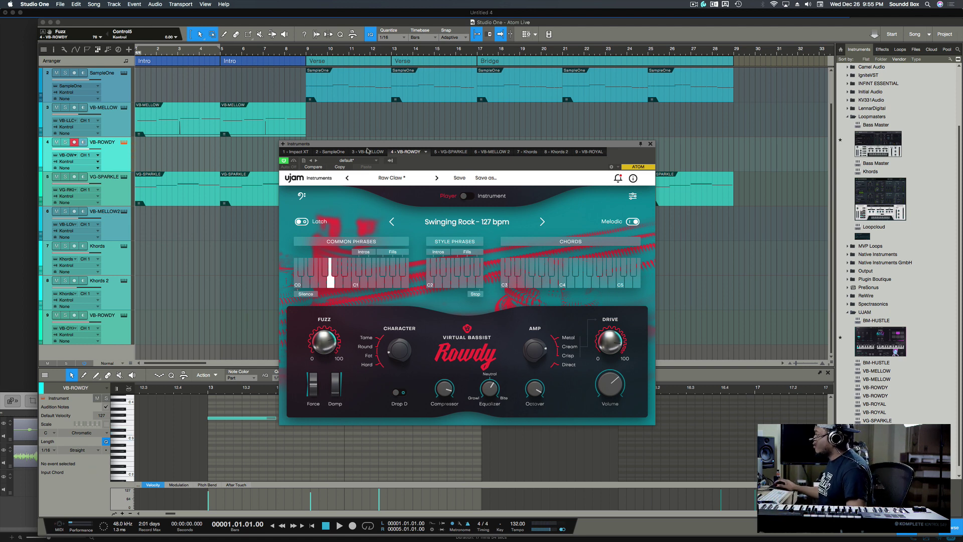
click(467, 196)
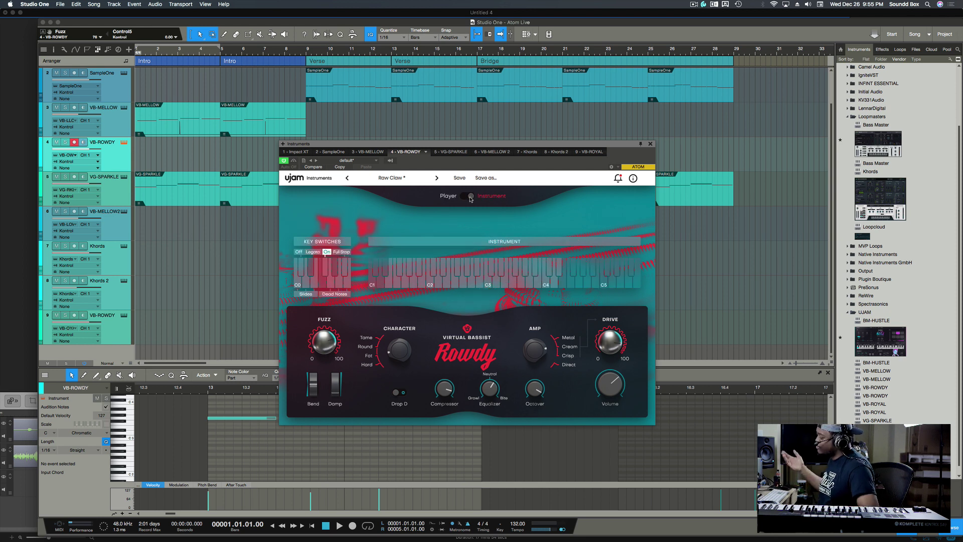